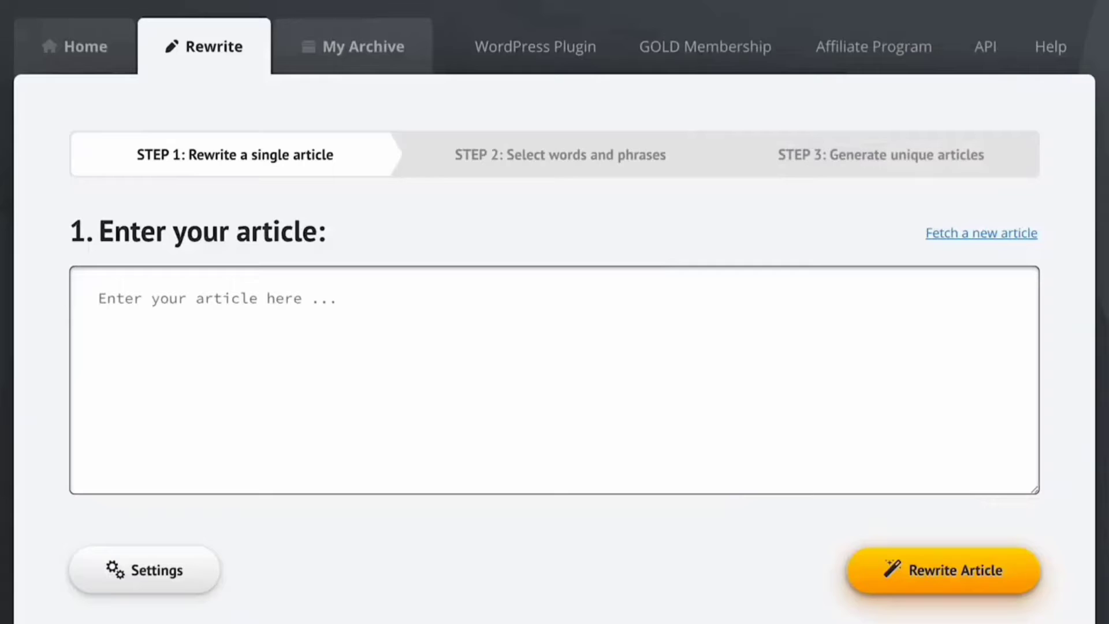
pyautogui.write('John c')
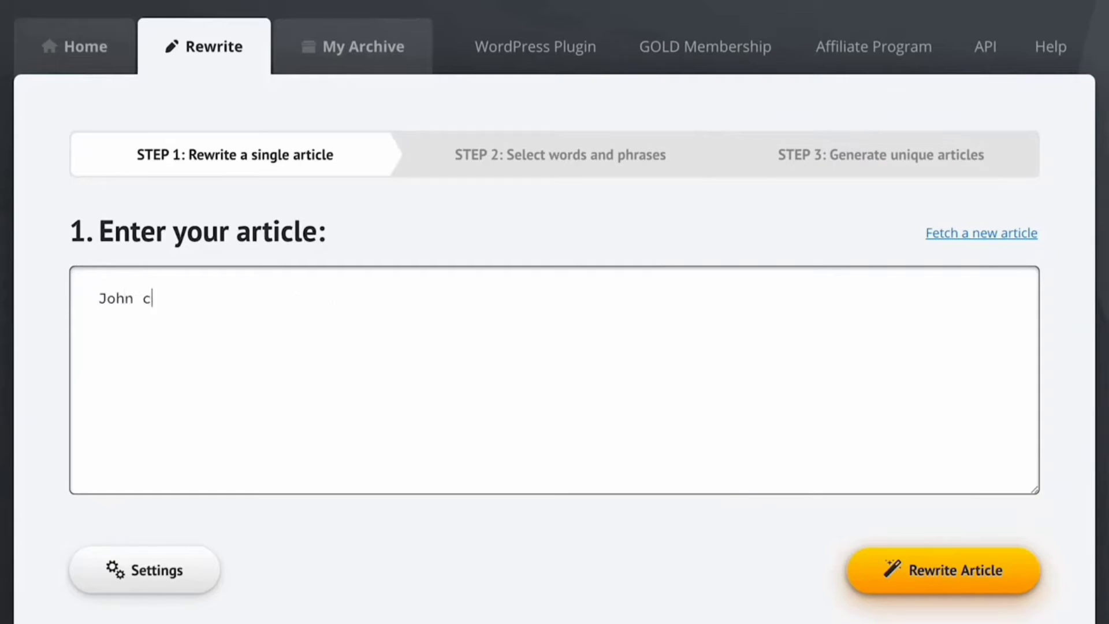
pyautogui.write('an relax and read a book beca')
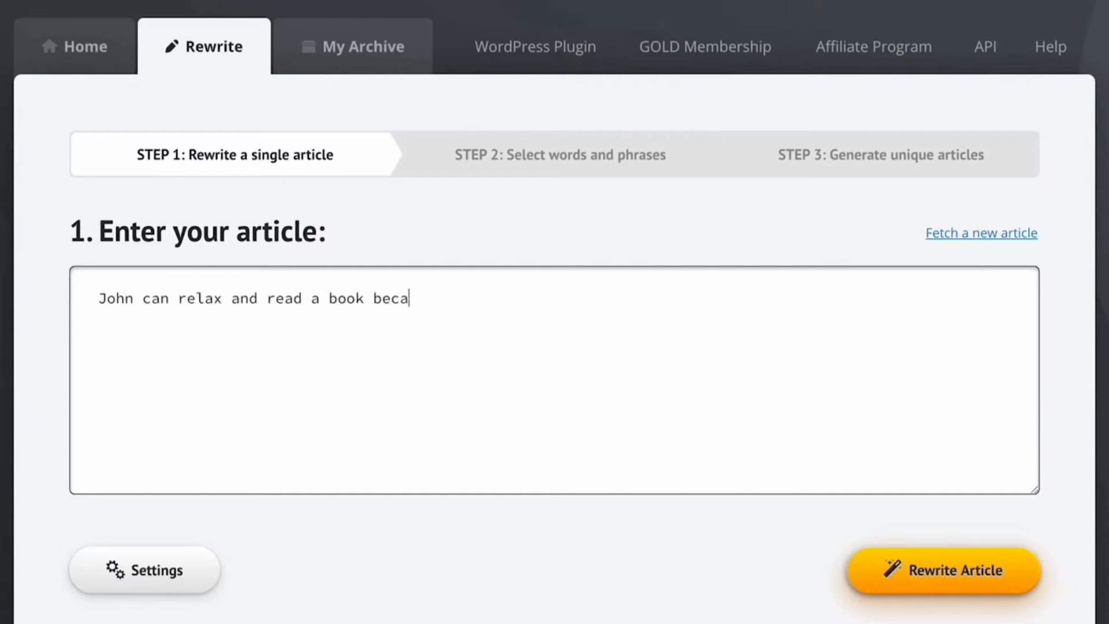
pyautogui.write('use his kids can book the vaca')
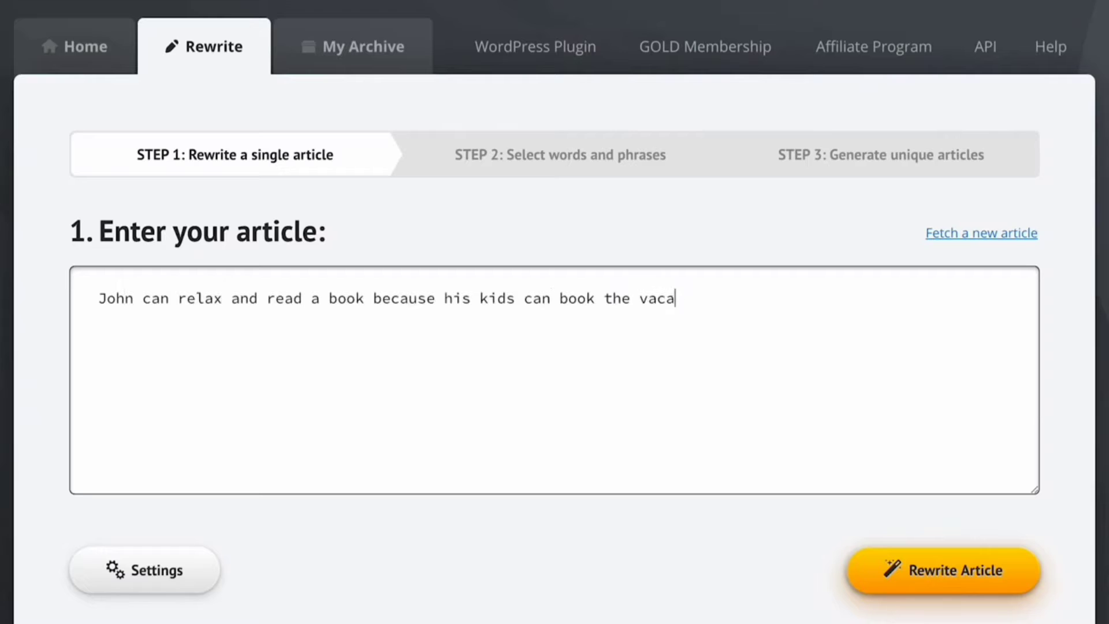
pyautogui.write('tion for him.')
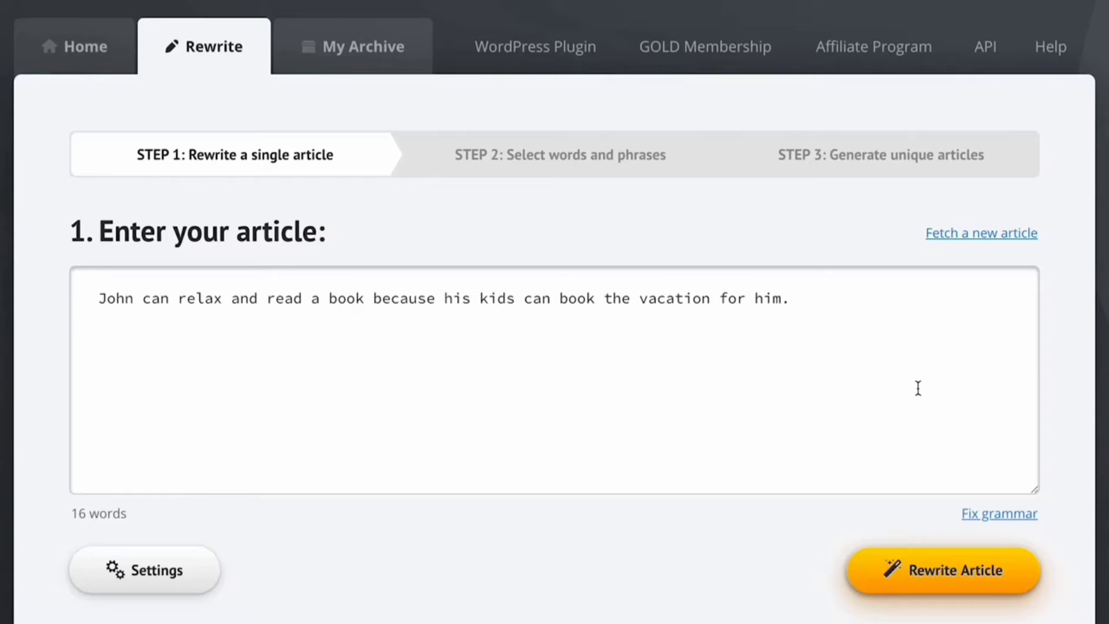
# Step: Rewrite the sentence and add 'novel' and 'make a reservation for' as synonyms for the two books
pyautogui.click(950, 580)
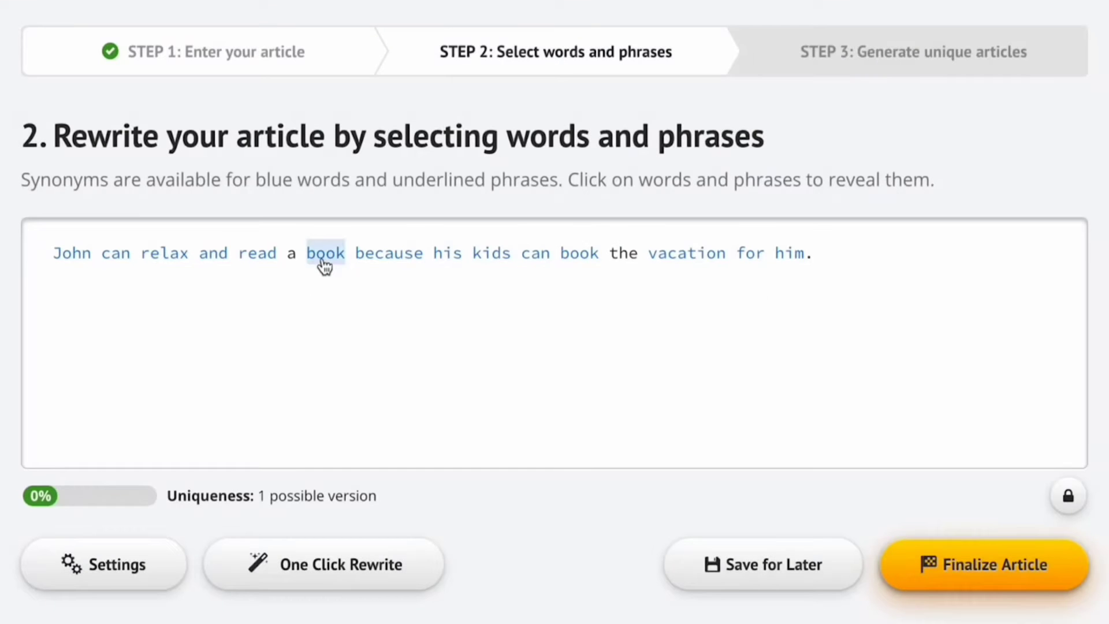
pyautogui.click(325, 260)
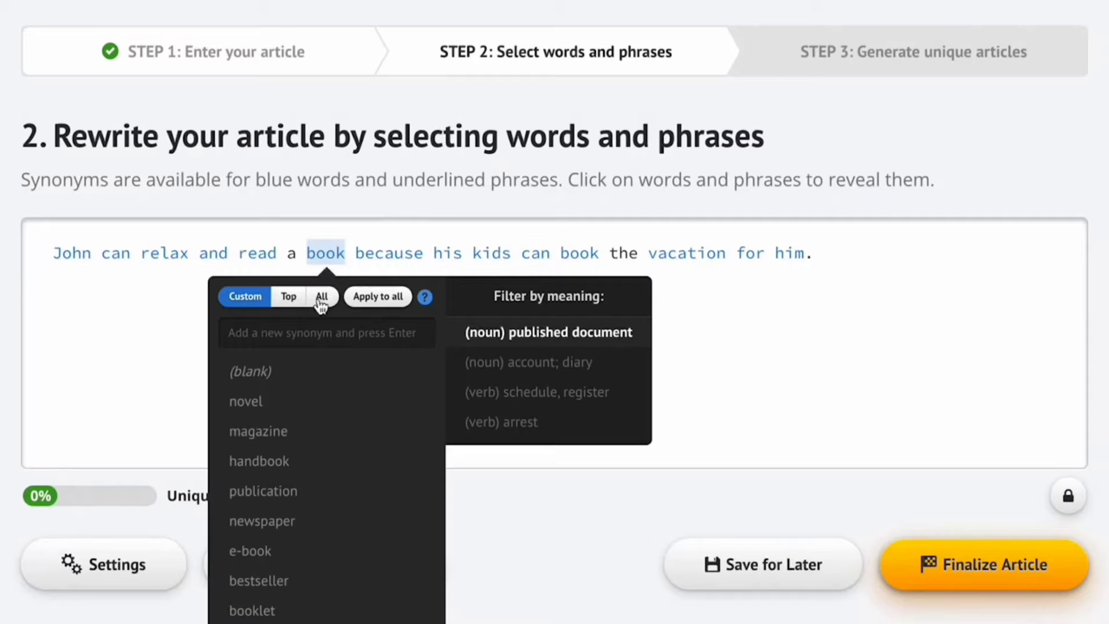
pyautogui.click(300, 411)
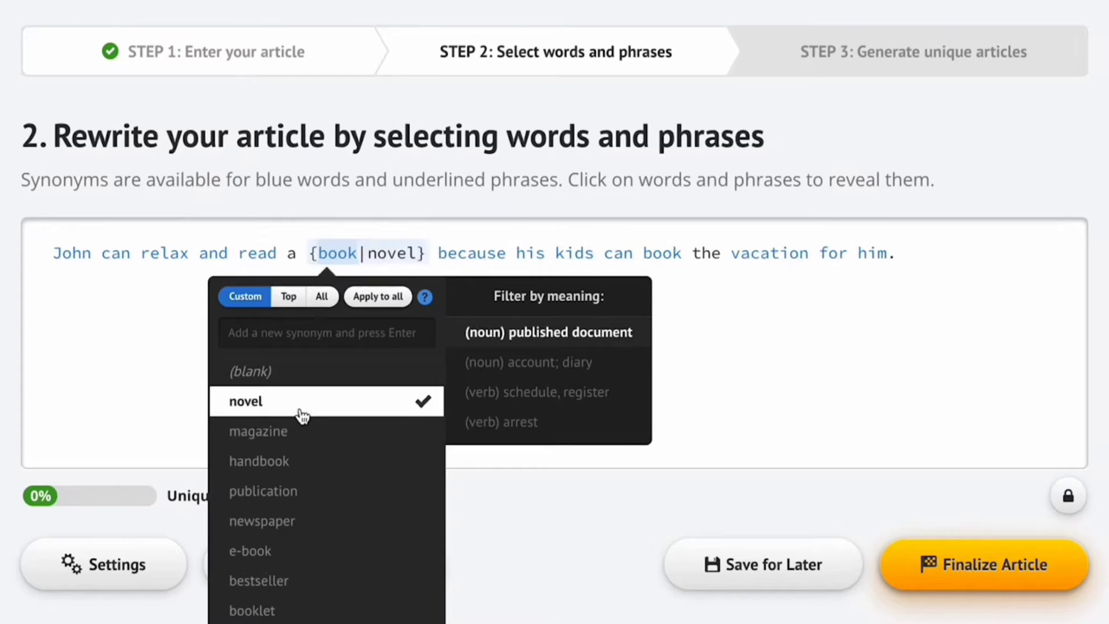
pyautogui.click(147, 402)
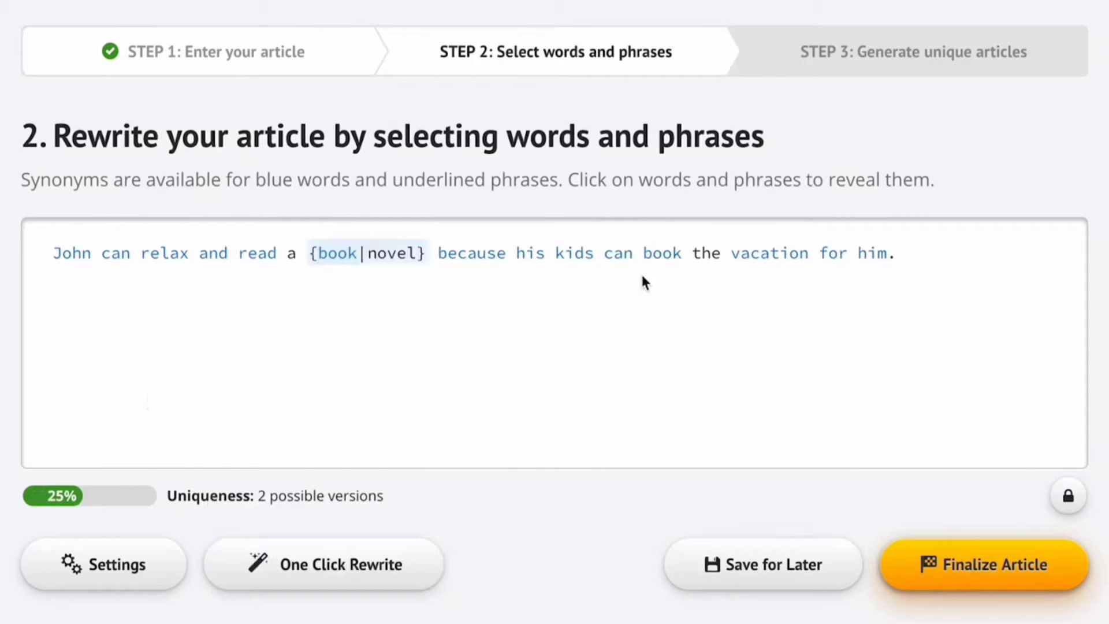
pyautogui.click(663, 260)
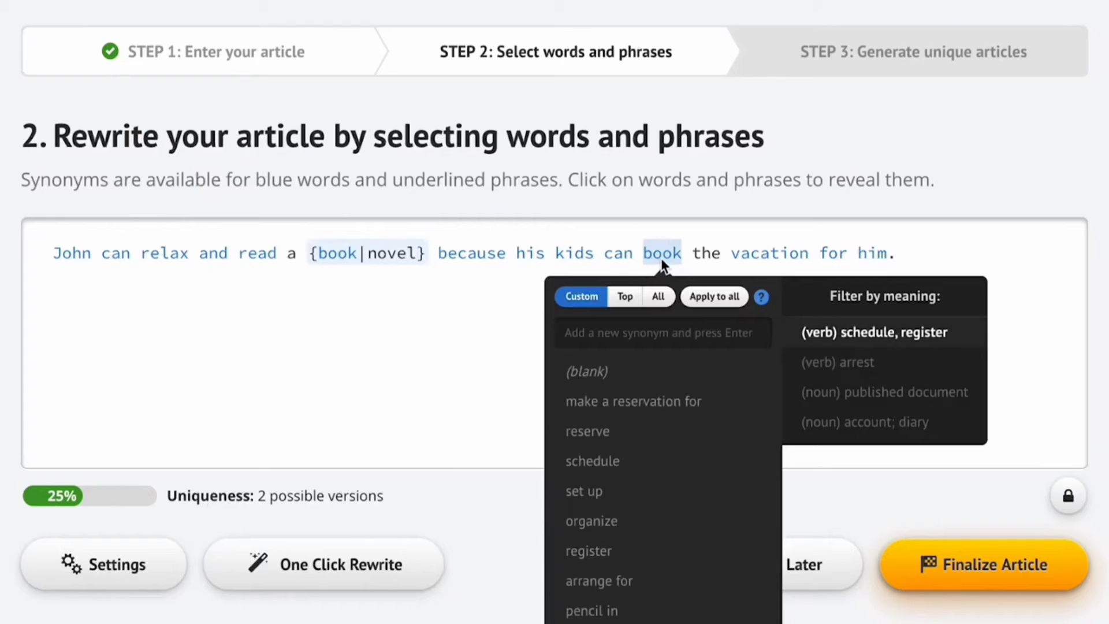
pyautogui.click(632, 419)
pyautogui.click(373, 408)
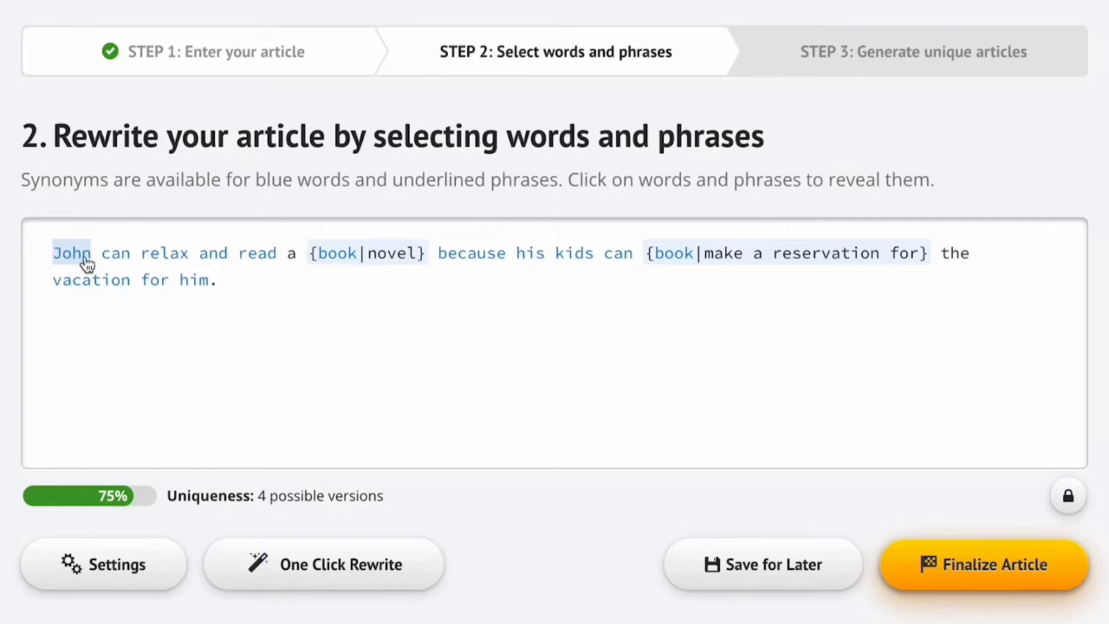
# Step: Add 'is able to' and 'are able to' as synonyms for the two instances of can
pyautogui.click(117, 258)
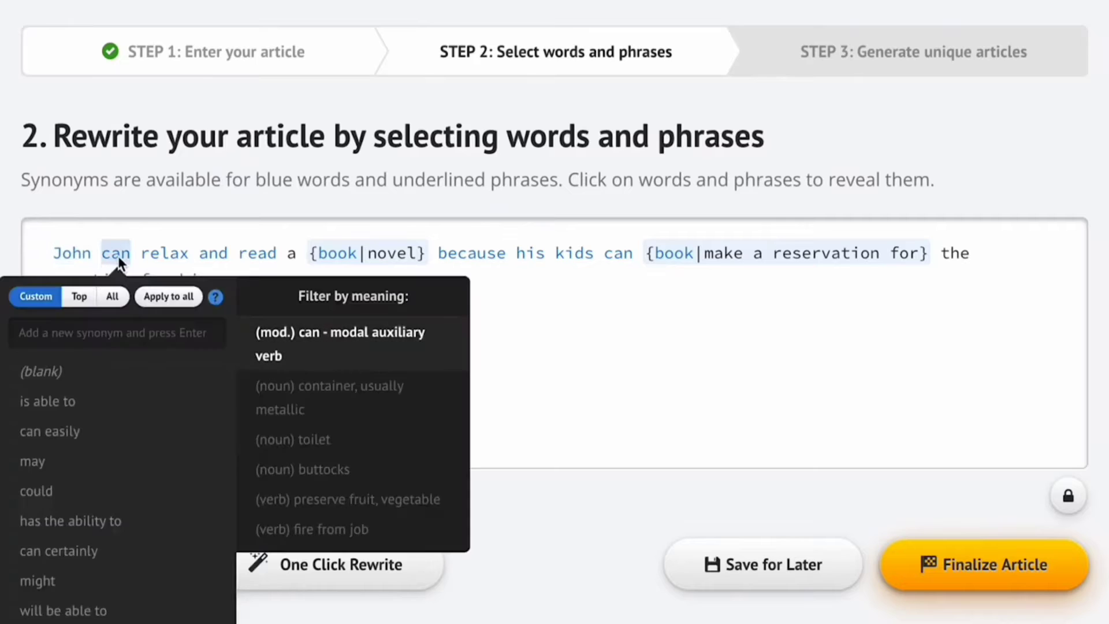
pyautogui.click(111, 404)
pyautogui.click(553, 385)
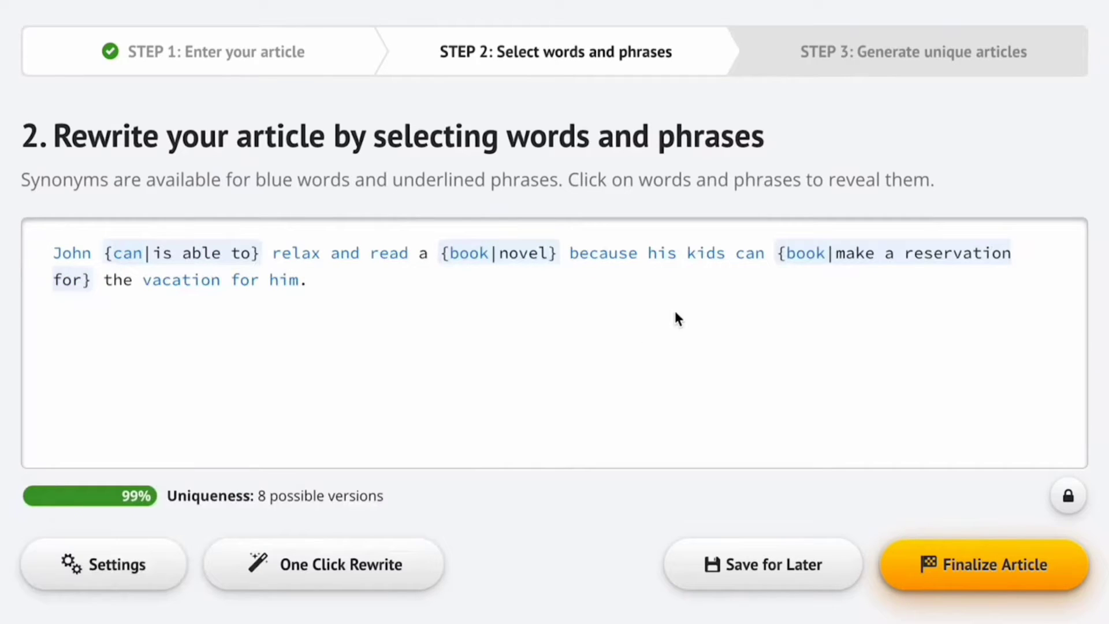
pyautogui.click(759, 259)
pyautogui.click(713, 403)
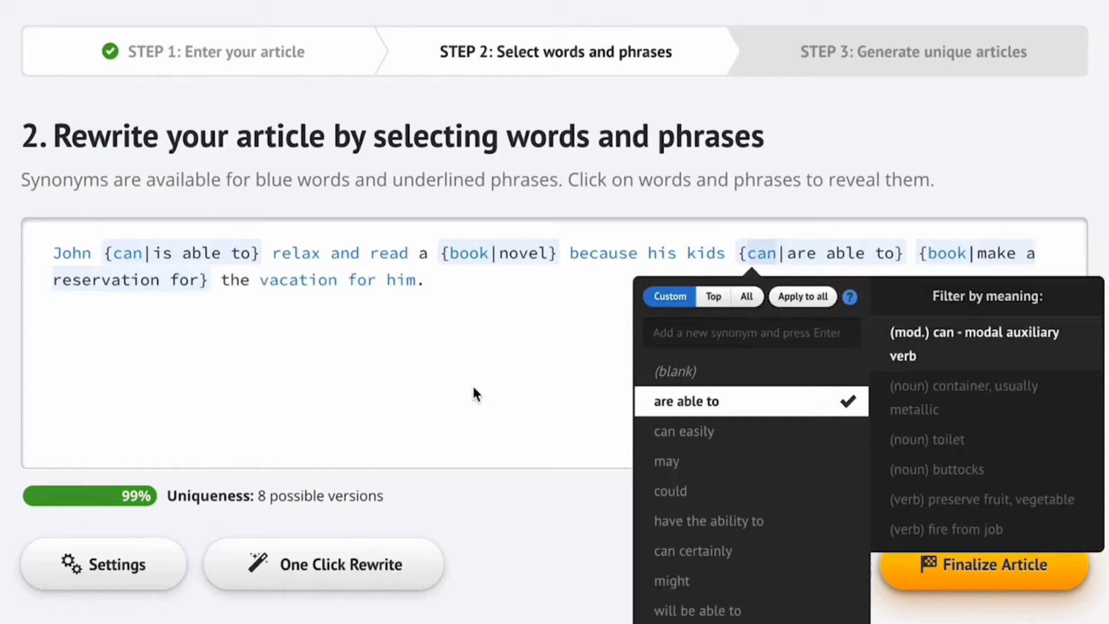
pyautogui.click(399, 372)
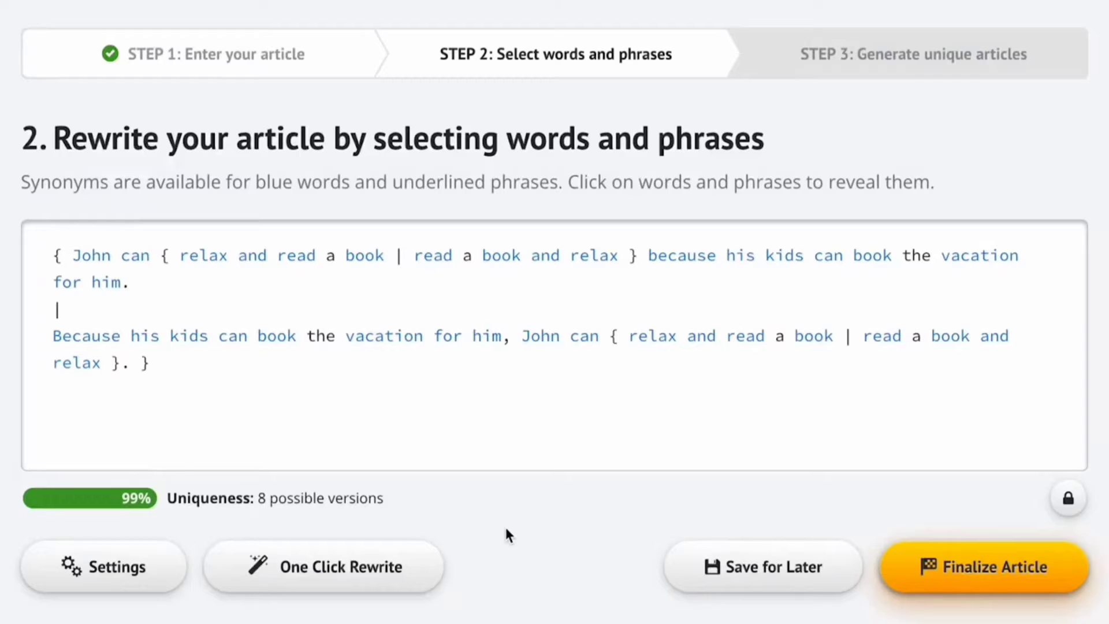
# Step: Give relax the Top synonyms plus 'take a break', applied to all four instances
pyautogui.click(202, 254)
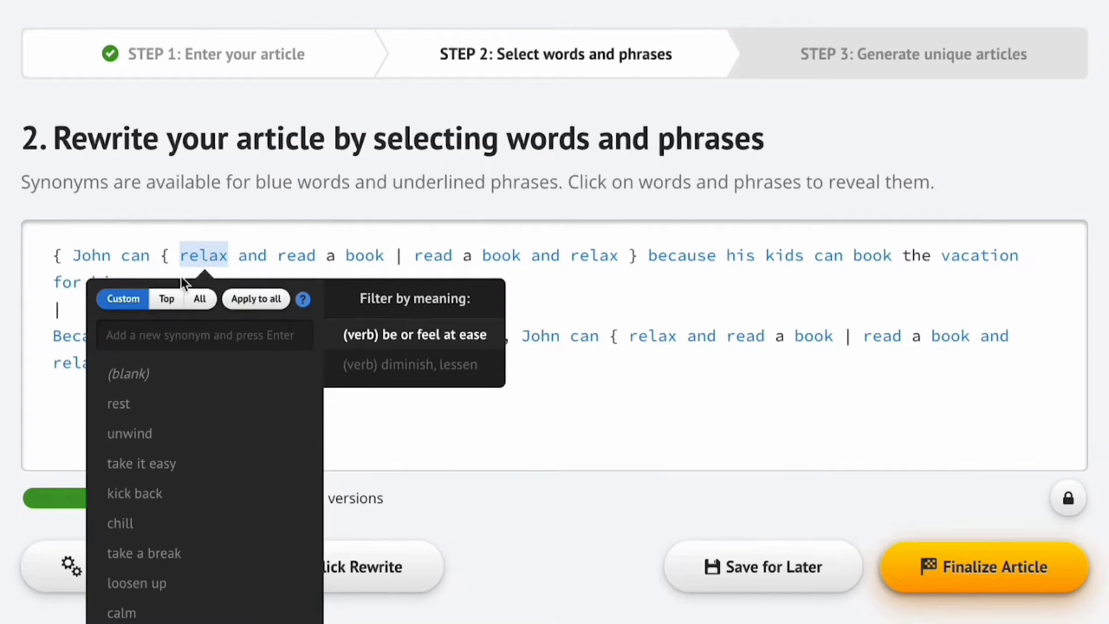
pyautogui.click(167, 303)
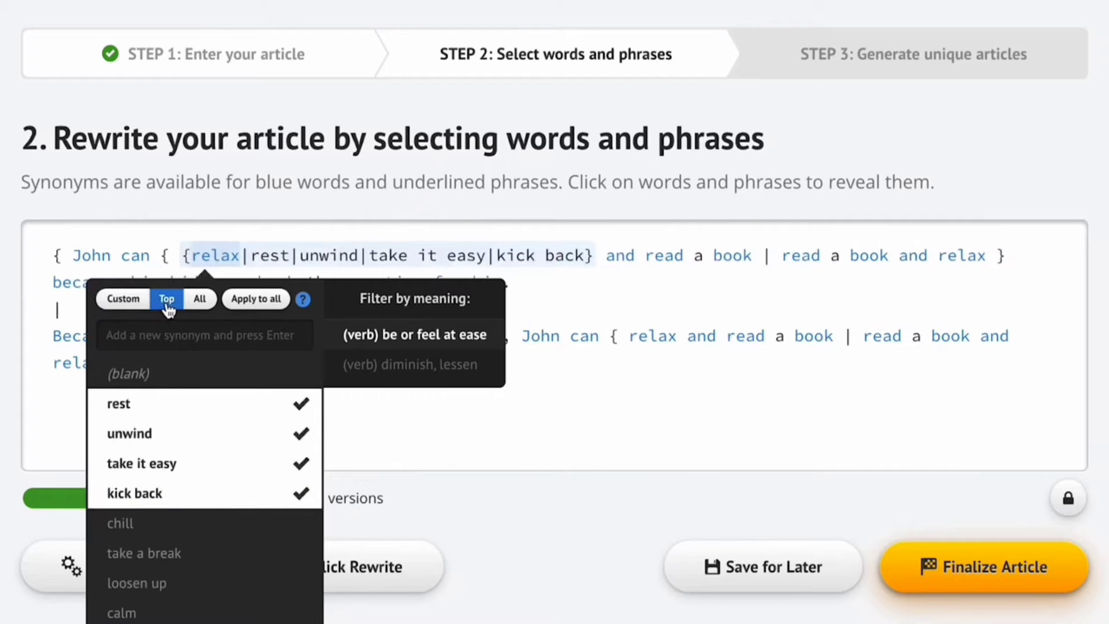
pyautogui.click(227, 559)
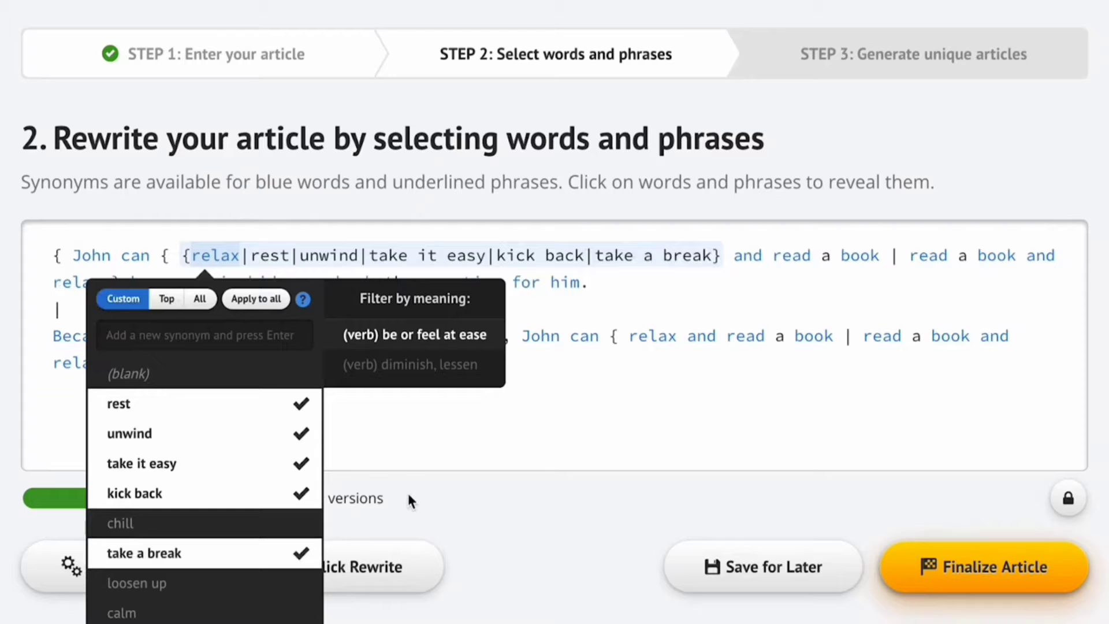
pyautogui.click(256, 299)
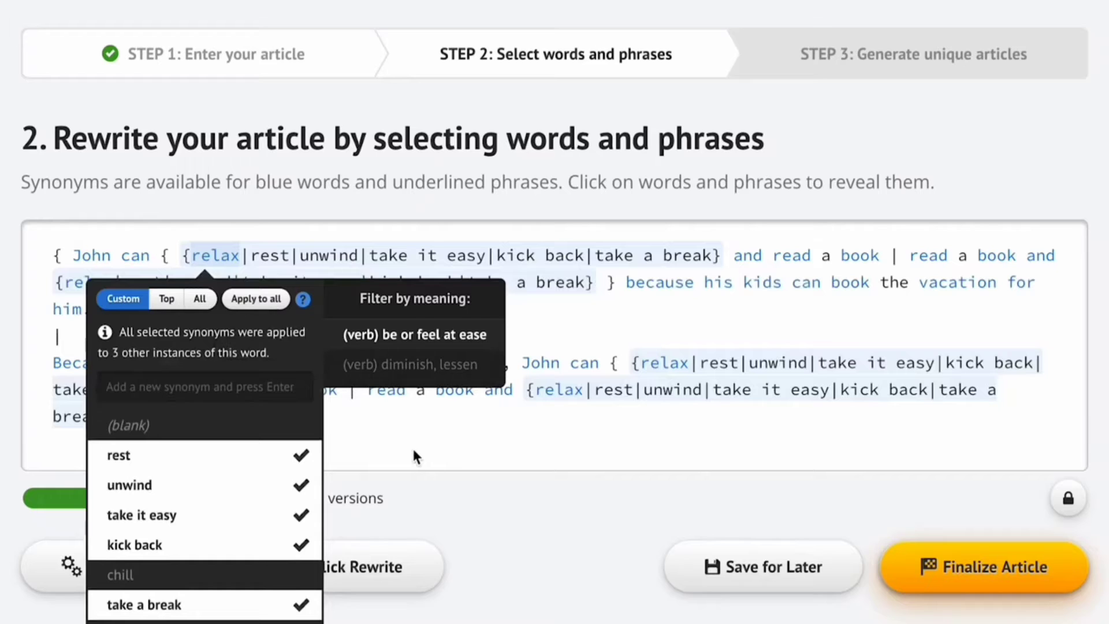
pyautogui.click(514, 499)
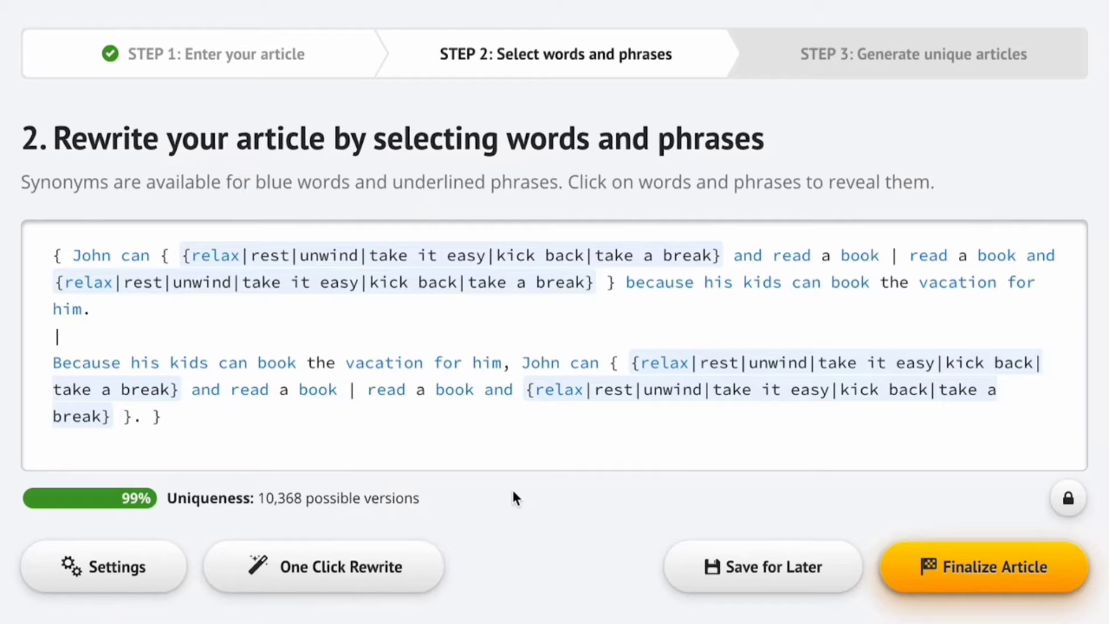
# Step: Run One Click Rewrite on the whole article, then finalize it to reach Step 3
pyautogui.click(327, 577)
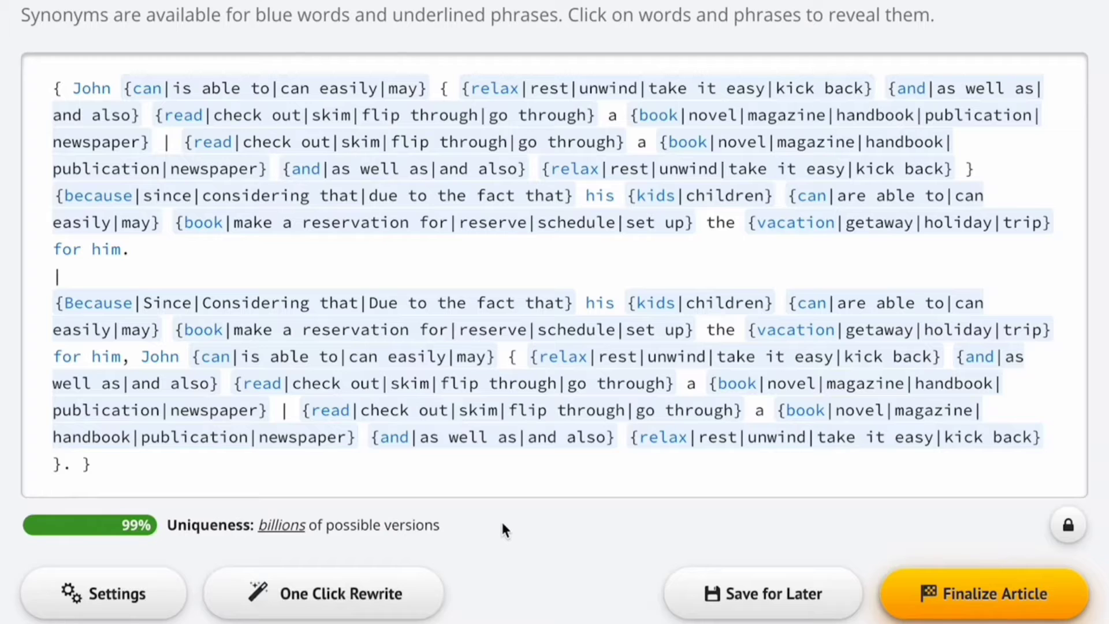
pyautogui.click(979, 589)
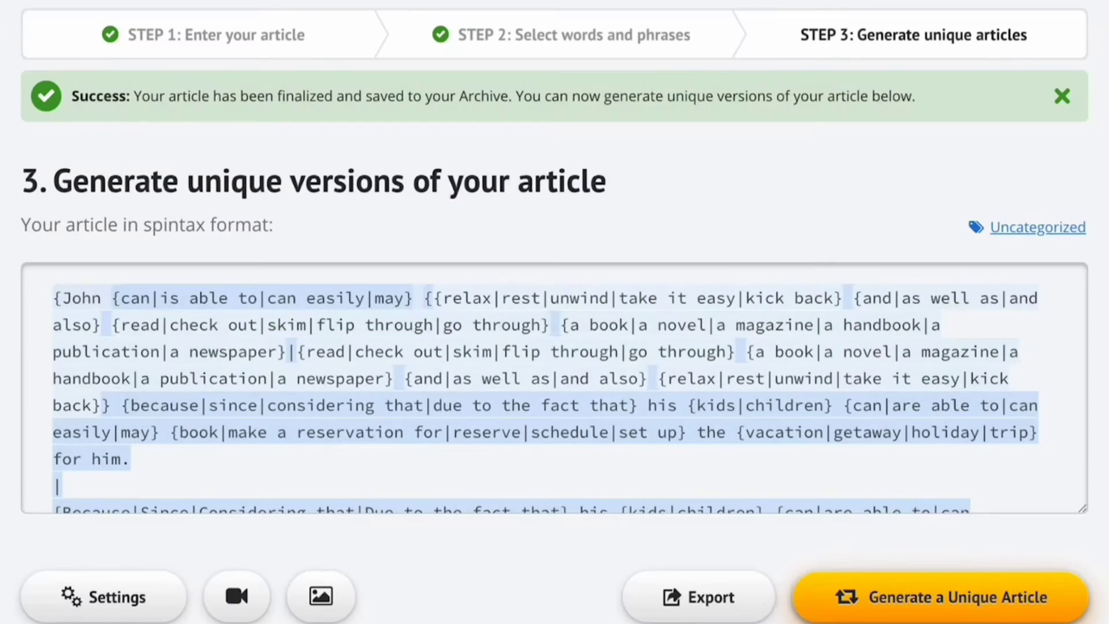
# Step: Generate a unique article from the spintax, then regenerate it with new wording
pyautogui.click(1039, 605)
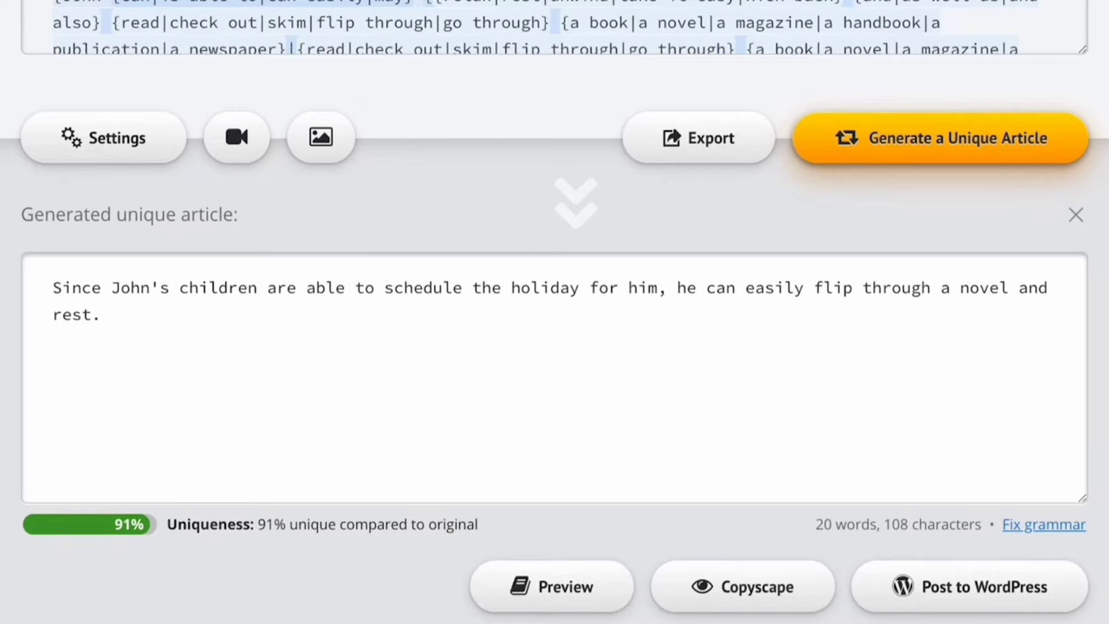
pyautogui.click(972, 152)
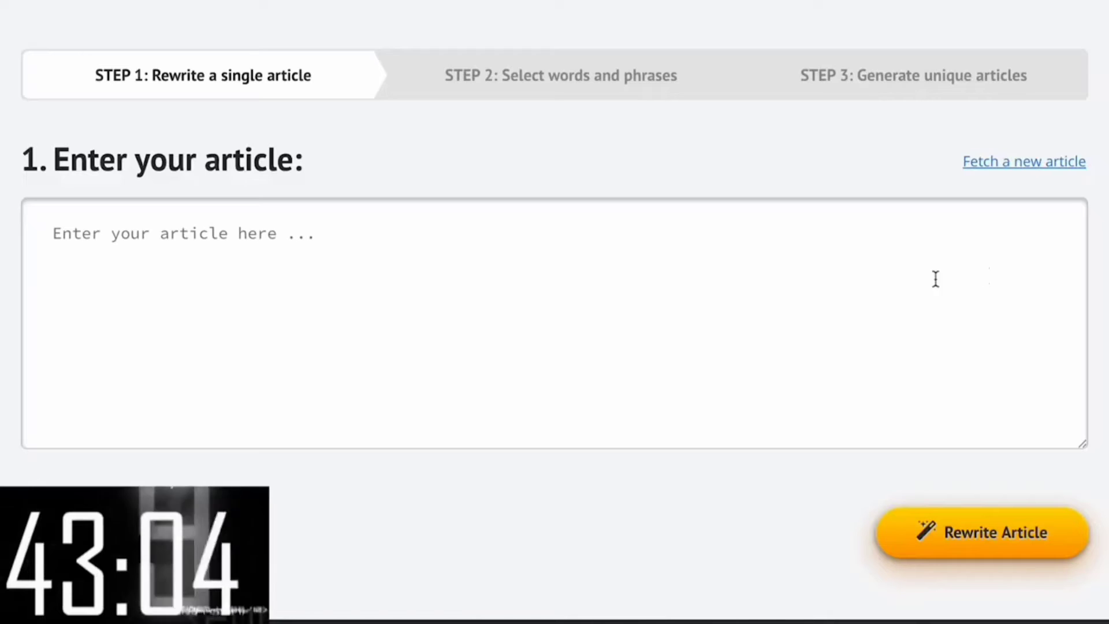
# Step: Search 'guitar lessons' and insert the first result, 'Learning the Basics of the Guitar'
pyautogui.click(1009, 168)
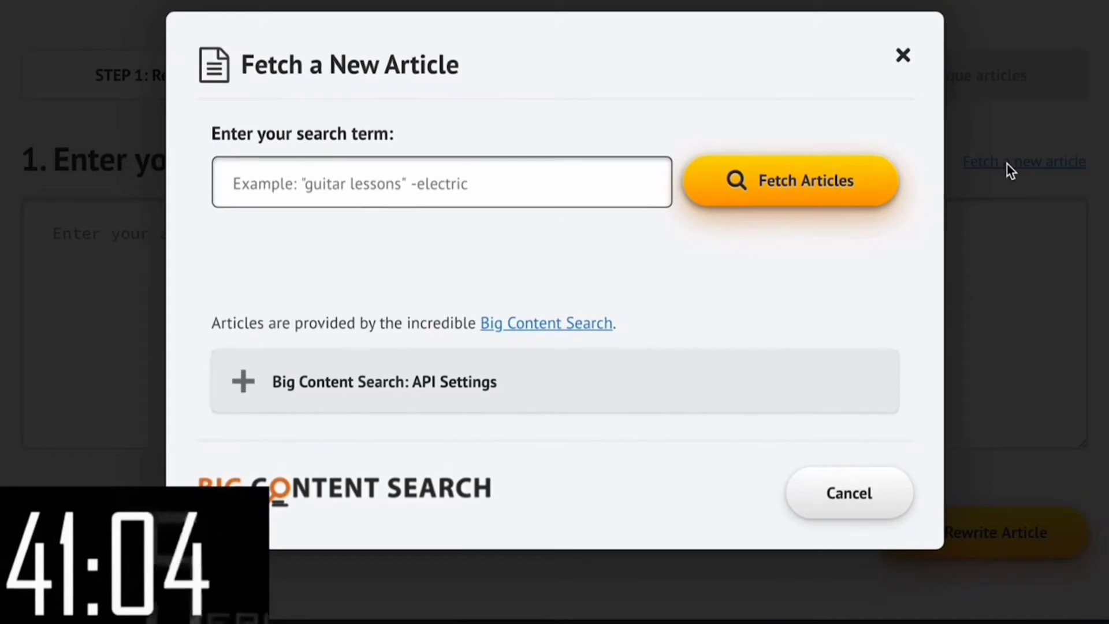
pyautogui.write('guitar lessons')
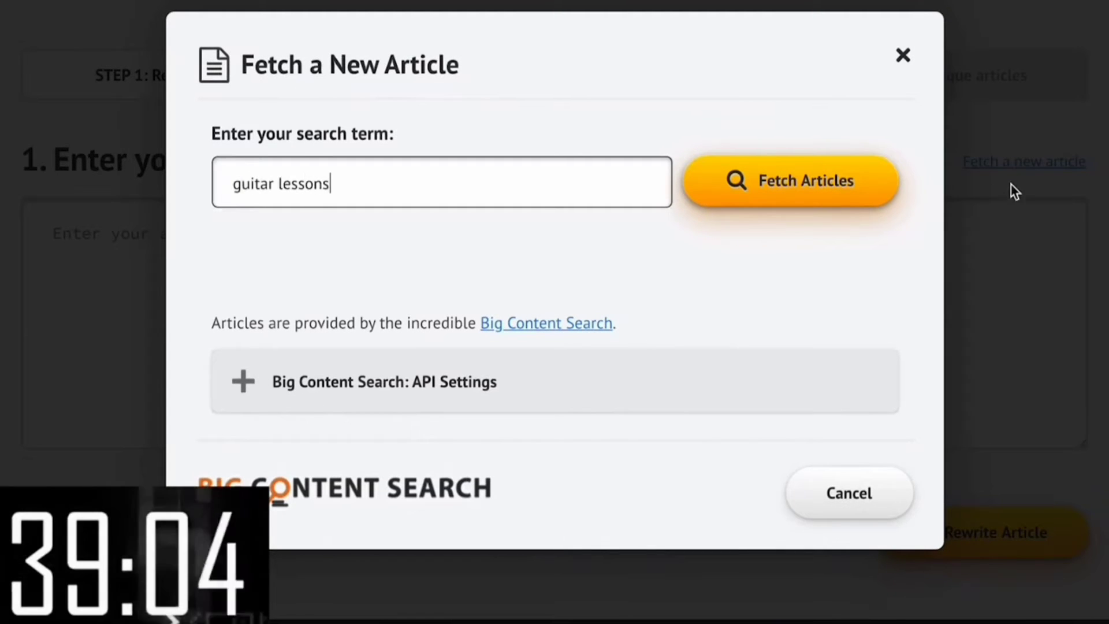
pyautogui.click(828, 201)
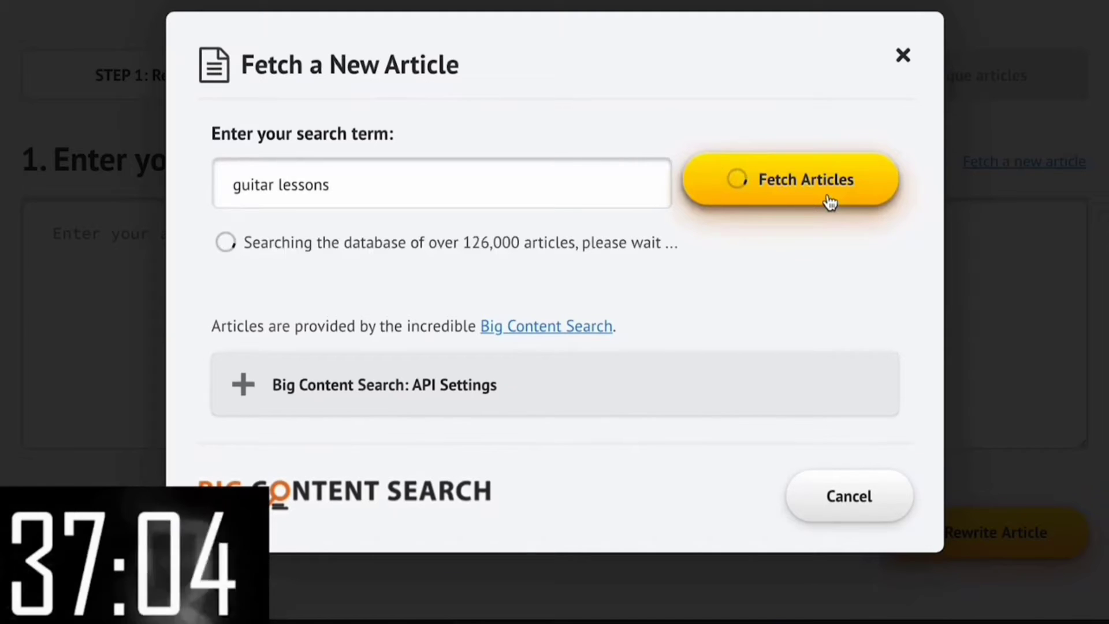
pyautogui.scroll(-2, 829, 201)
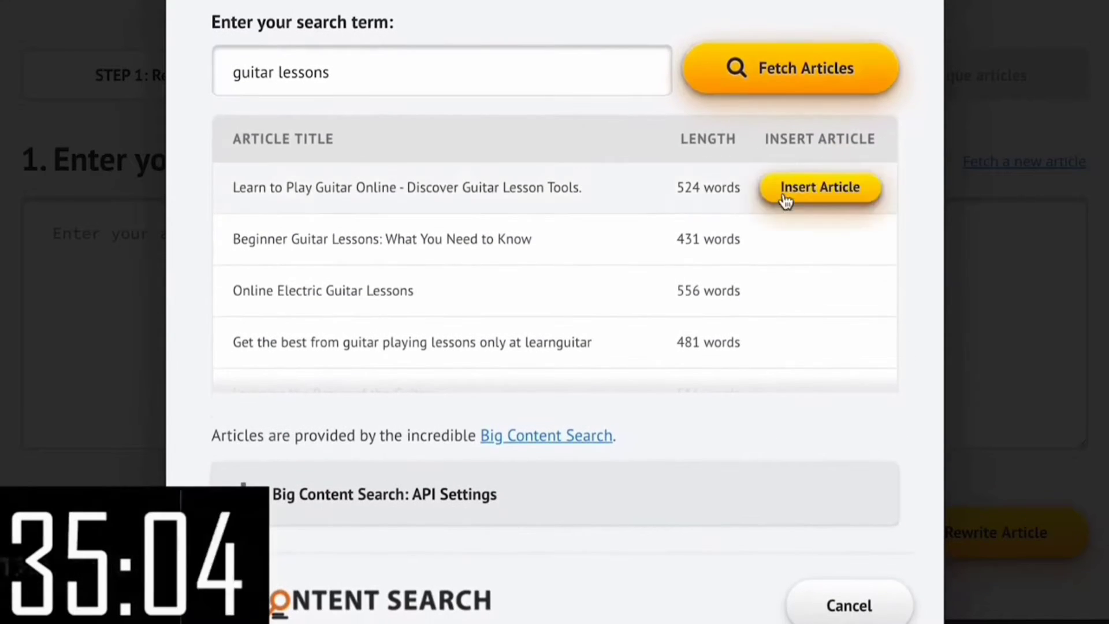
pyautogui.scroll(-1, 665, 243)
pyautogui.scroll(-2, 666, 242)
pyautogui.click(793, 239)
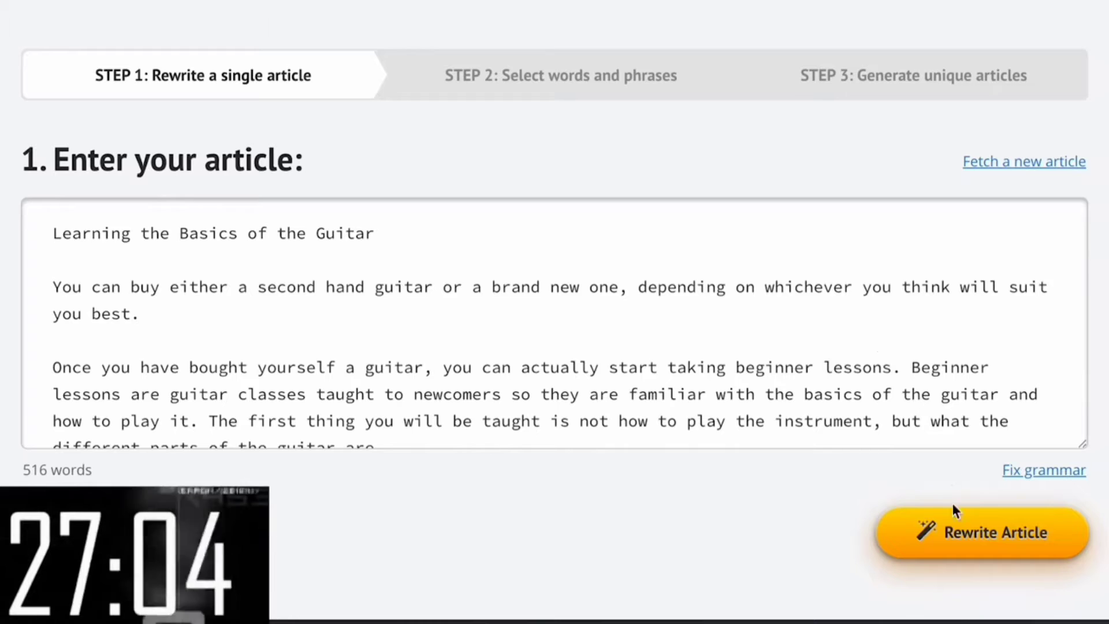
# Step: Rewrite the guitar article with One Click Rewrite, then finalize and save it
pyautogui.click(980, 550)
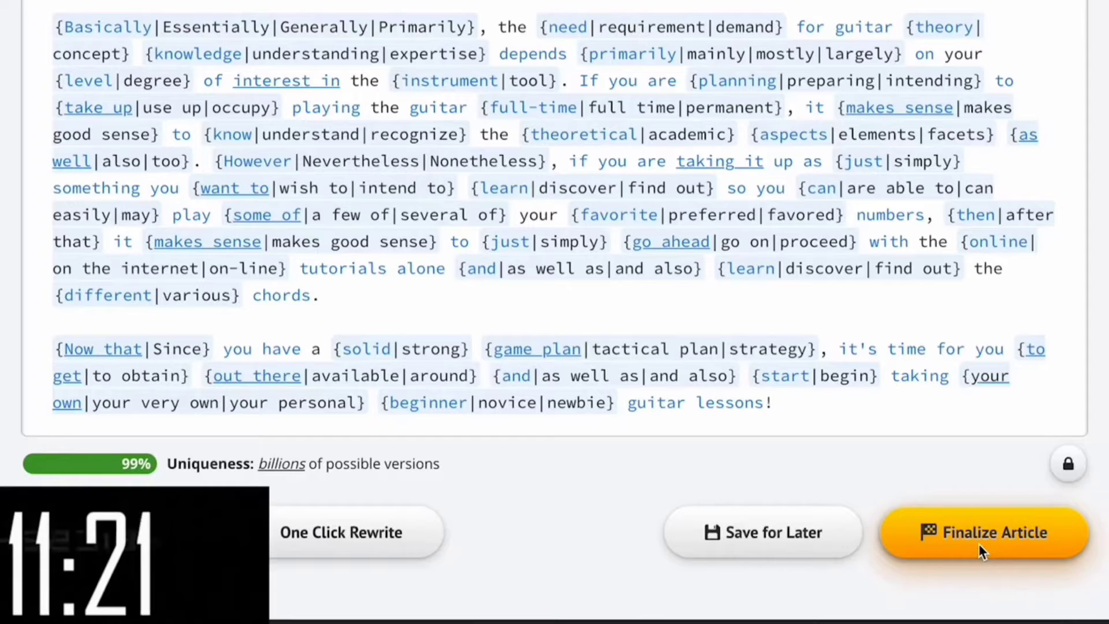
pyautogui.click(978, 544)
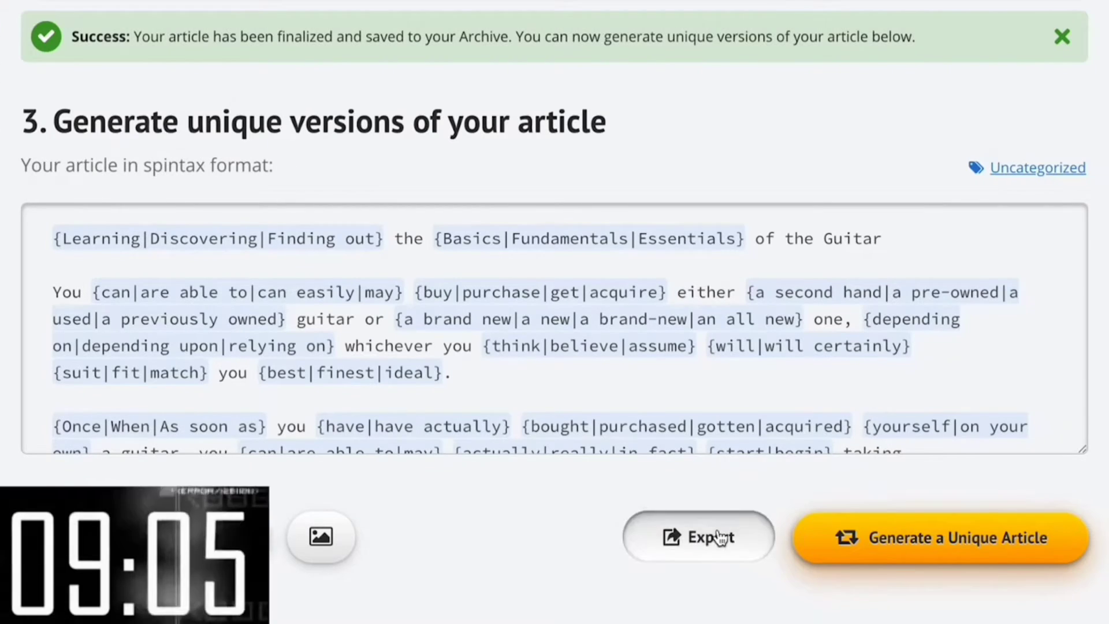
# Step: Export 500 unique articles as separate text files in a ZIP and download them
pyautogui.click(713, 537)
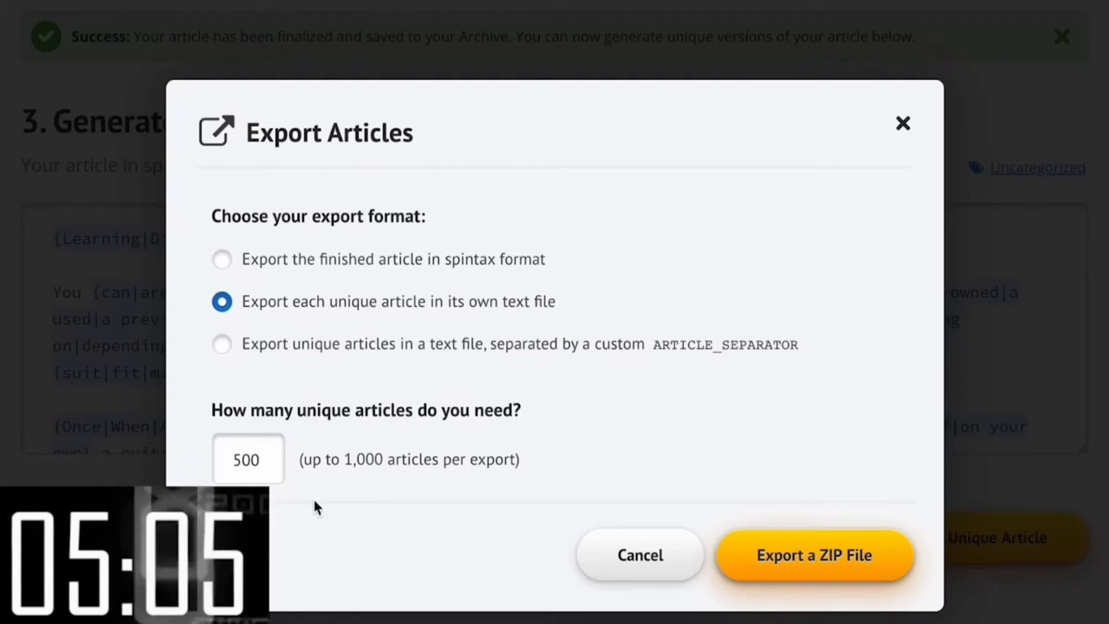
pyautogui.click(815, 554)
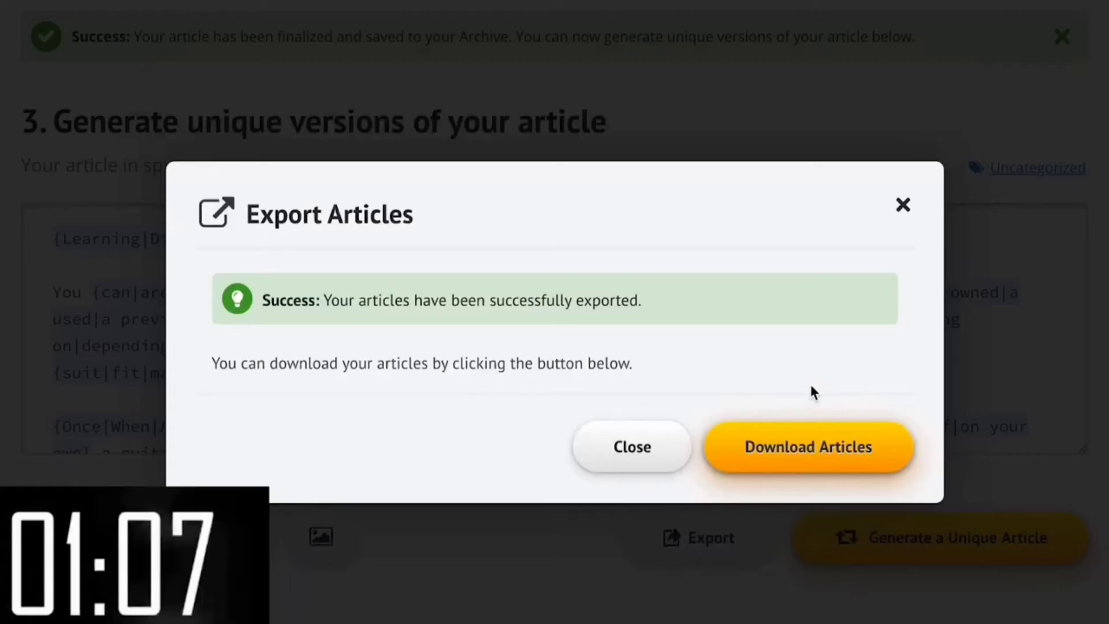
pyautogui.click(839, 449)
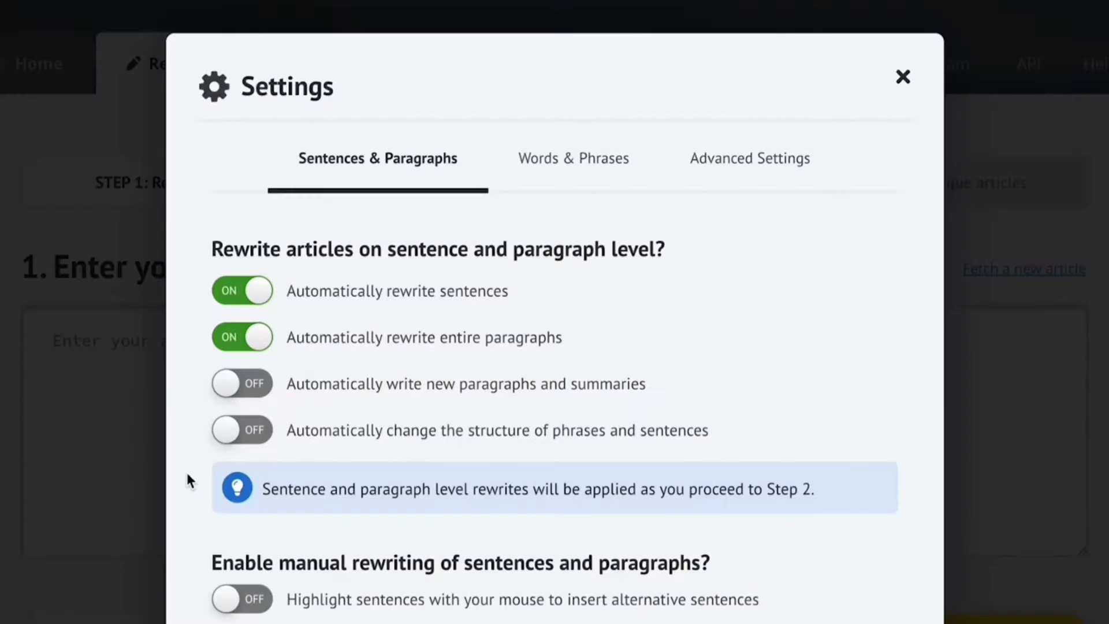
# Step: Enable automatic new paragraphs and summaries, and set the synonym slider to Most readable
pyautogui.click(233, 384)
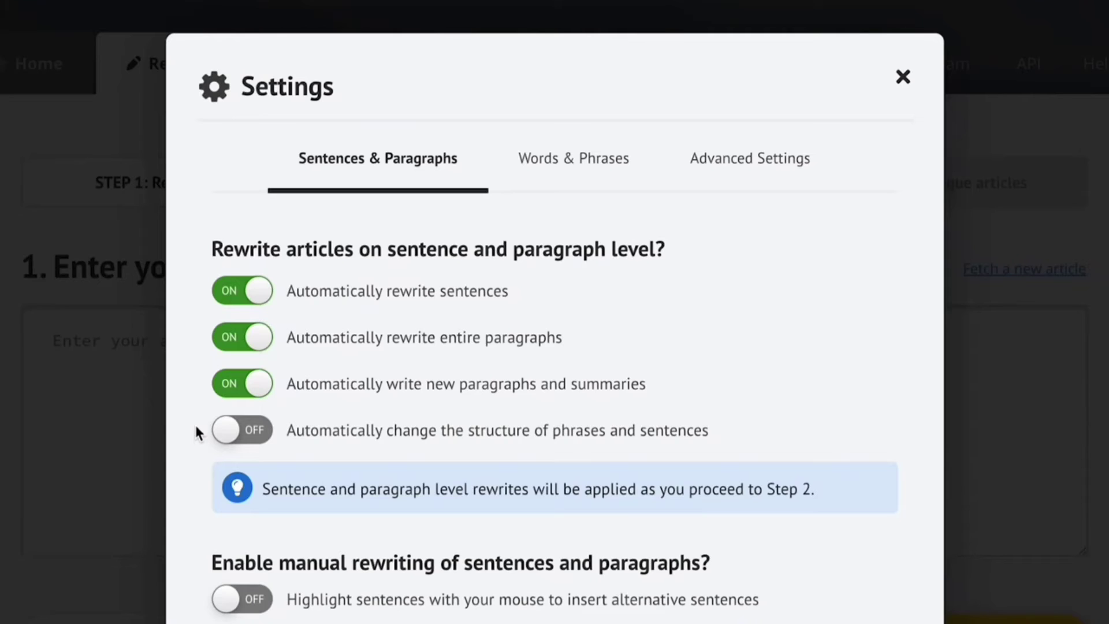
pyautogui.click(561, 174)
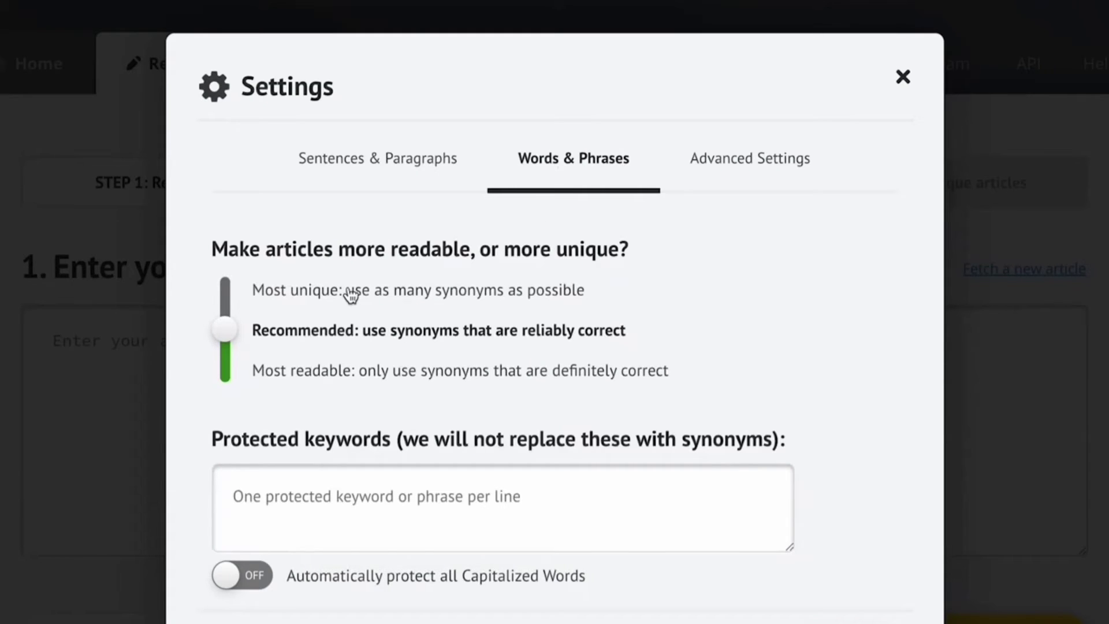
pyautogui.click(317, 297)
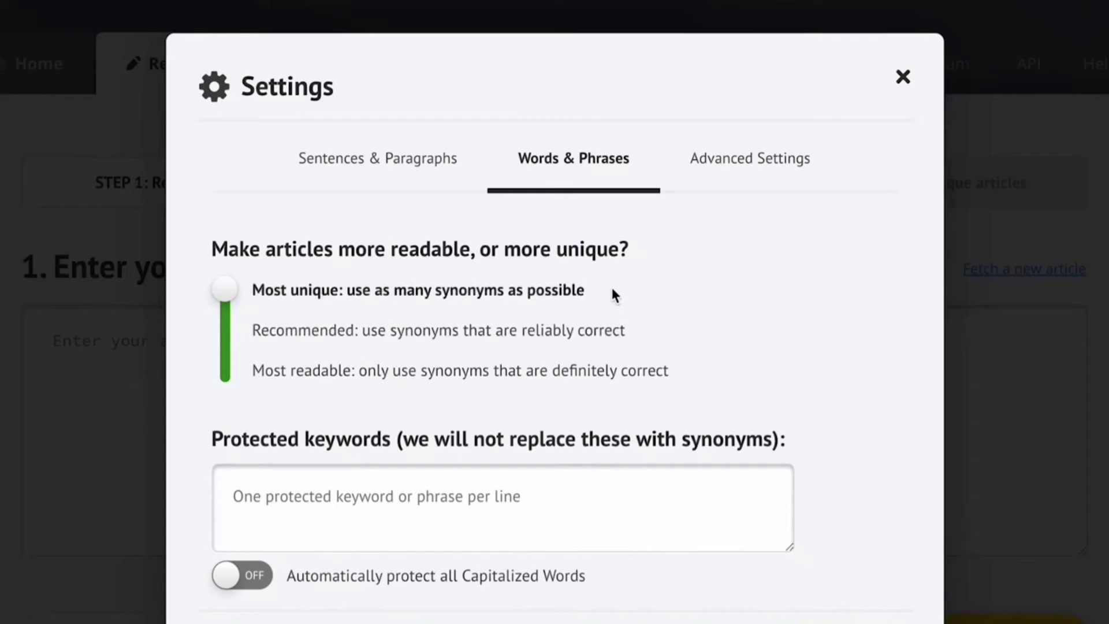
pyautogui.click(483, 339)
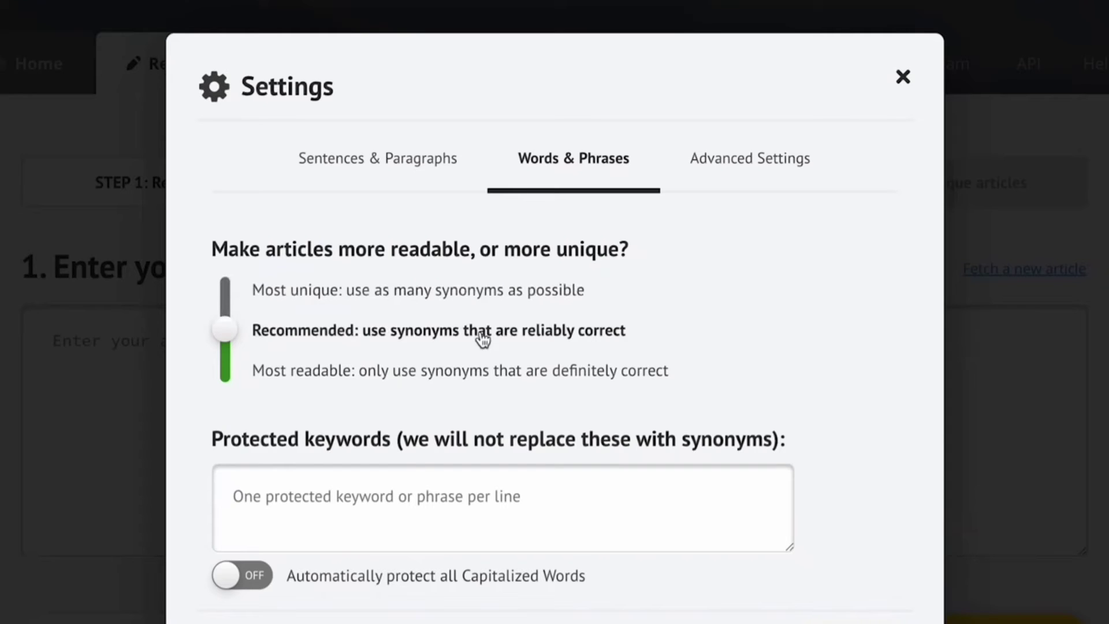
pyautogui.click(353, 378)
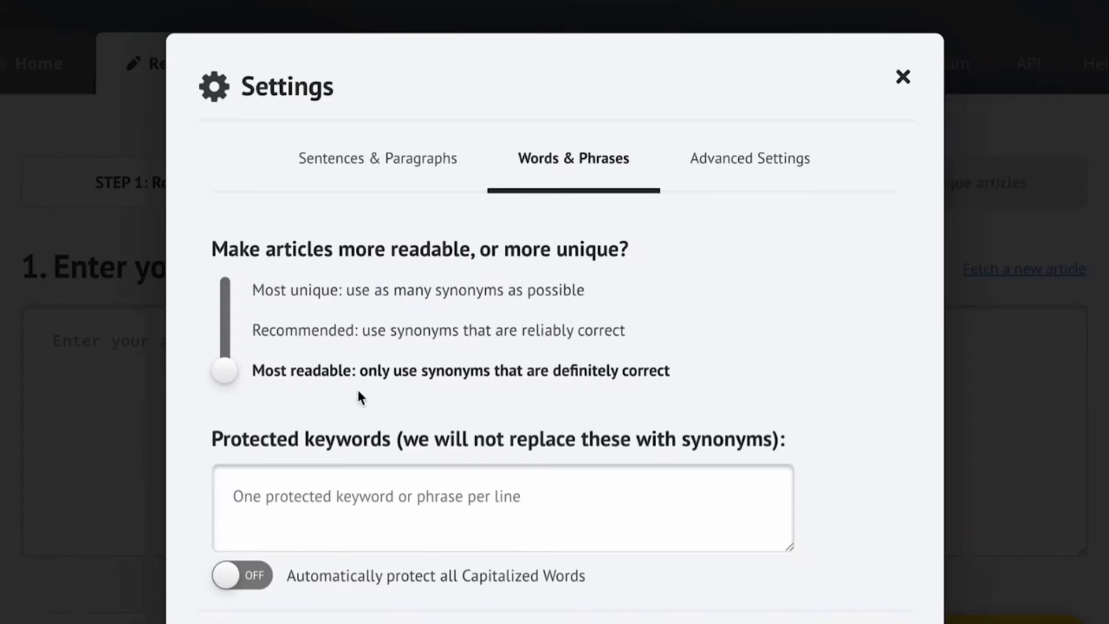
# Step: Add 'Article Writing Company' as a protected keyword
pyautogui.click(731, 160)
pyautogui.click(427, 522)
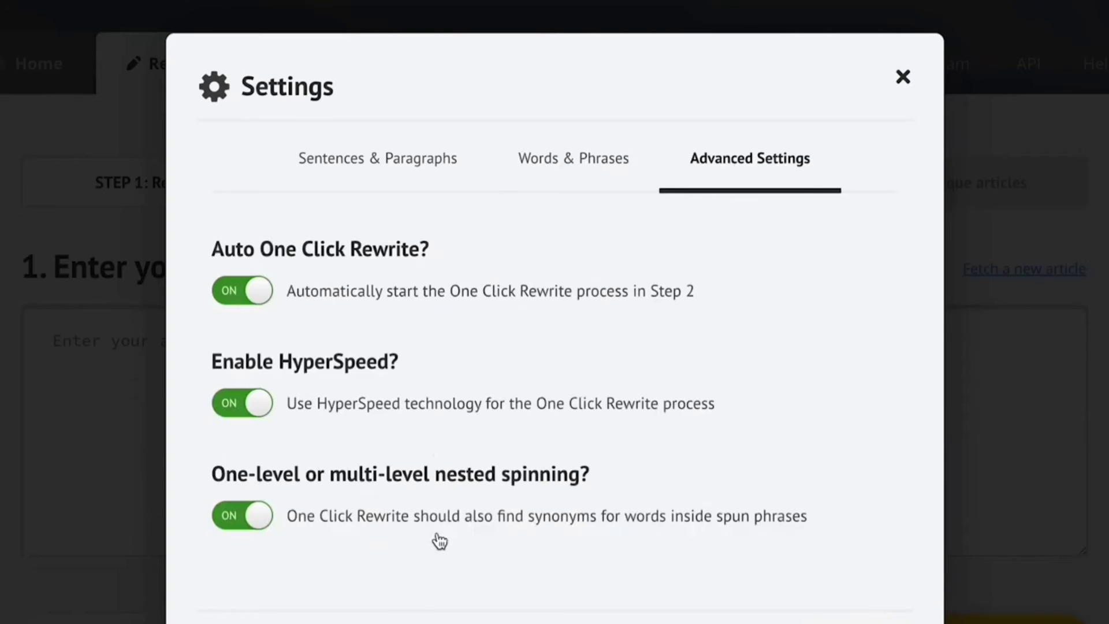
pyautogui.click(569, 164)
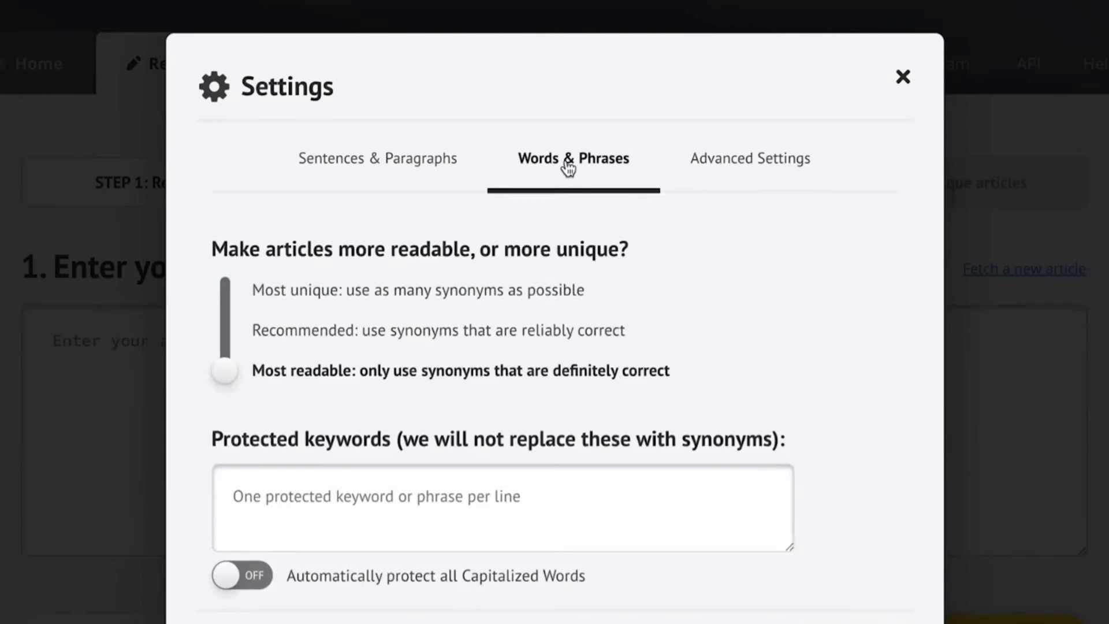
pyautogui.click(320, 496)
pyautogui.write('Article Writing Company')
pyautogui.press('Tab')
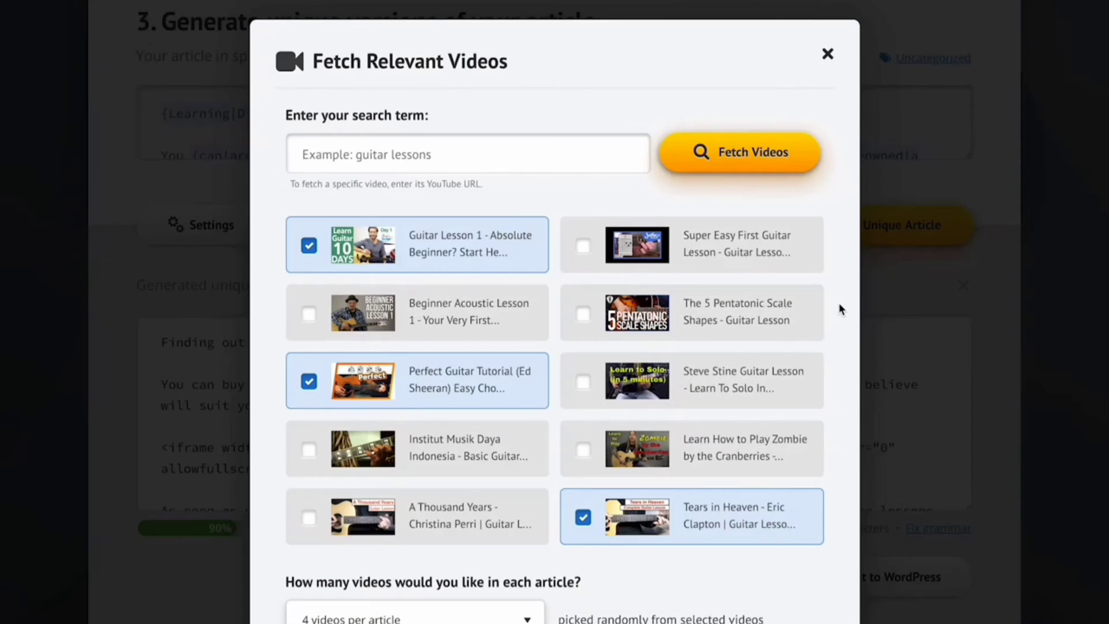
pyautogui.scroll(-5, 839, 303)
# Step: Embed the selected guitar videos, compare the preview with the original, and run Copyscape
pyautogui.click(733, 492)
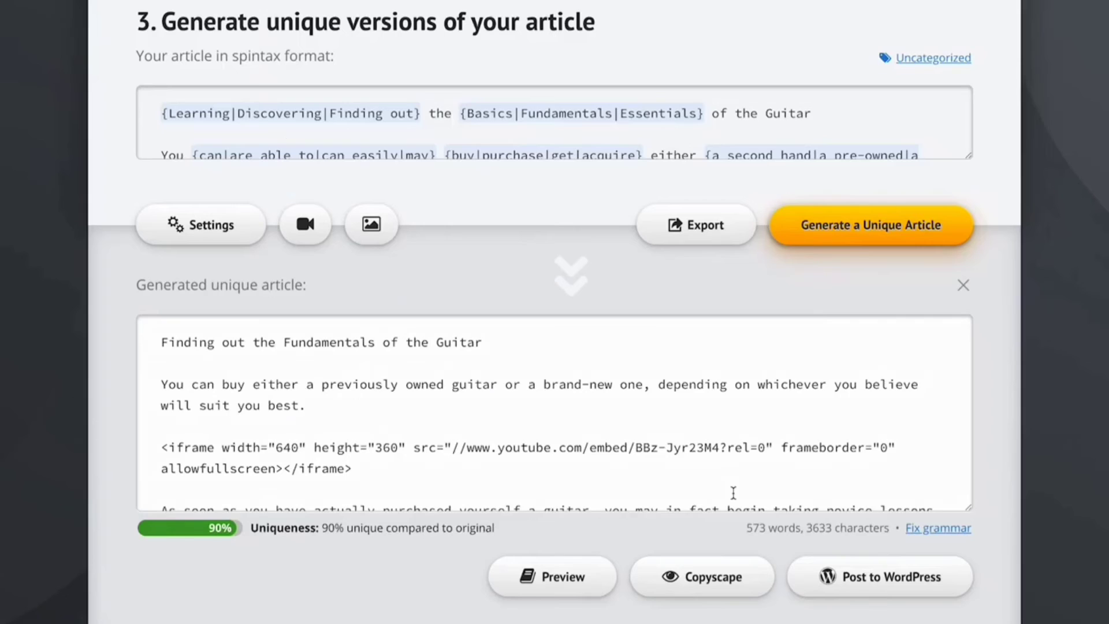
pyautogui.click(589, 580)
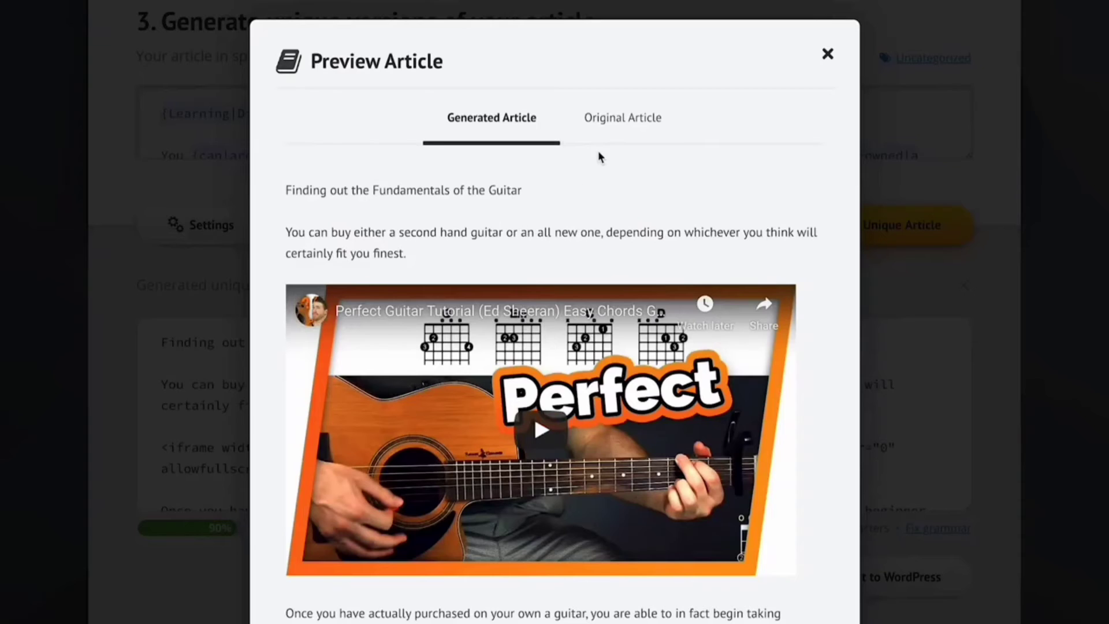
pyautogui.click(622, 121)
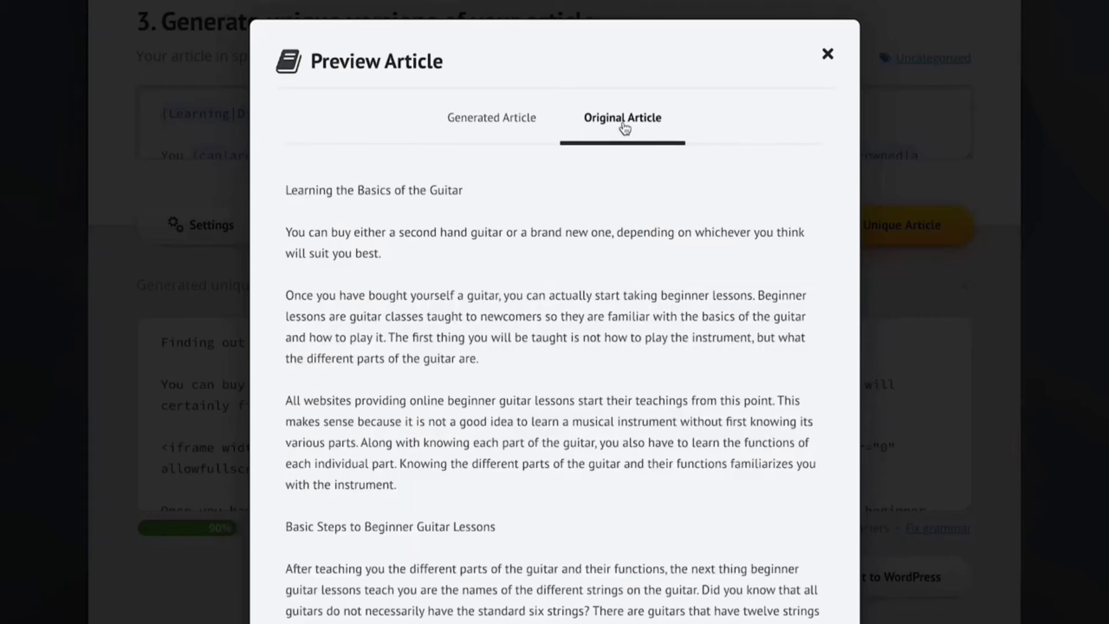
pyautogui.click(957, 160)
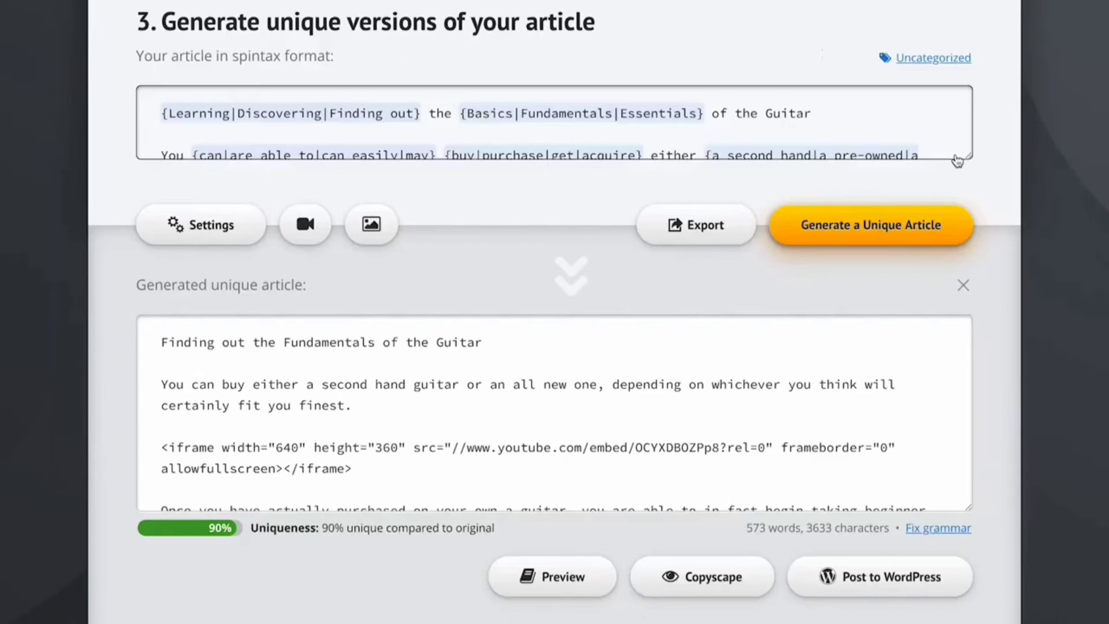
pyautogui.click(728, 586)
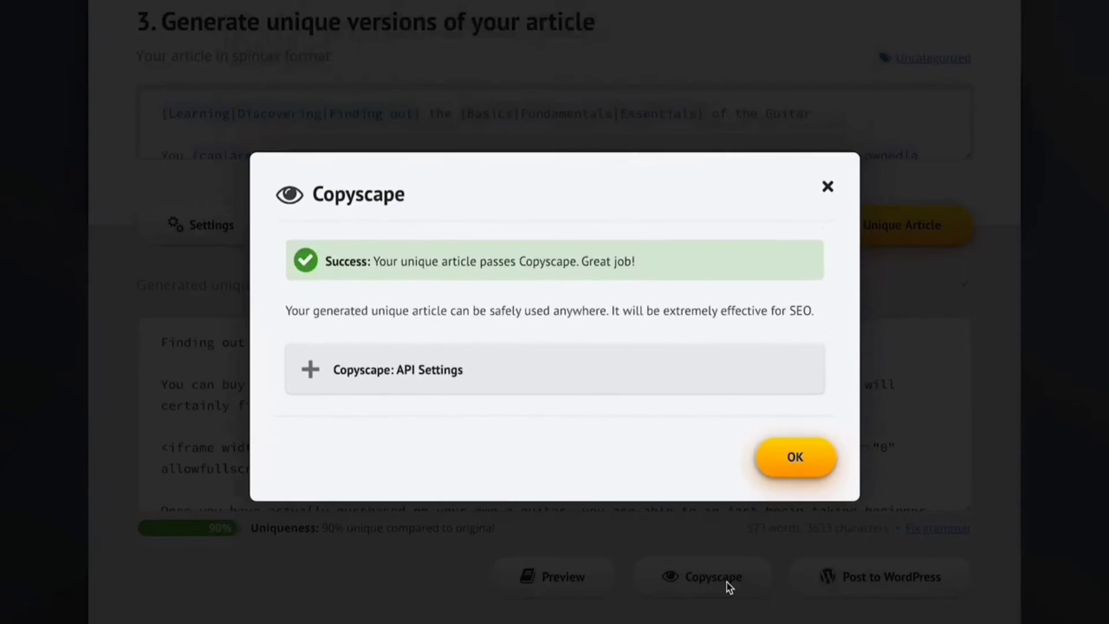